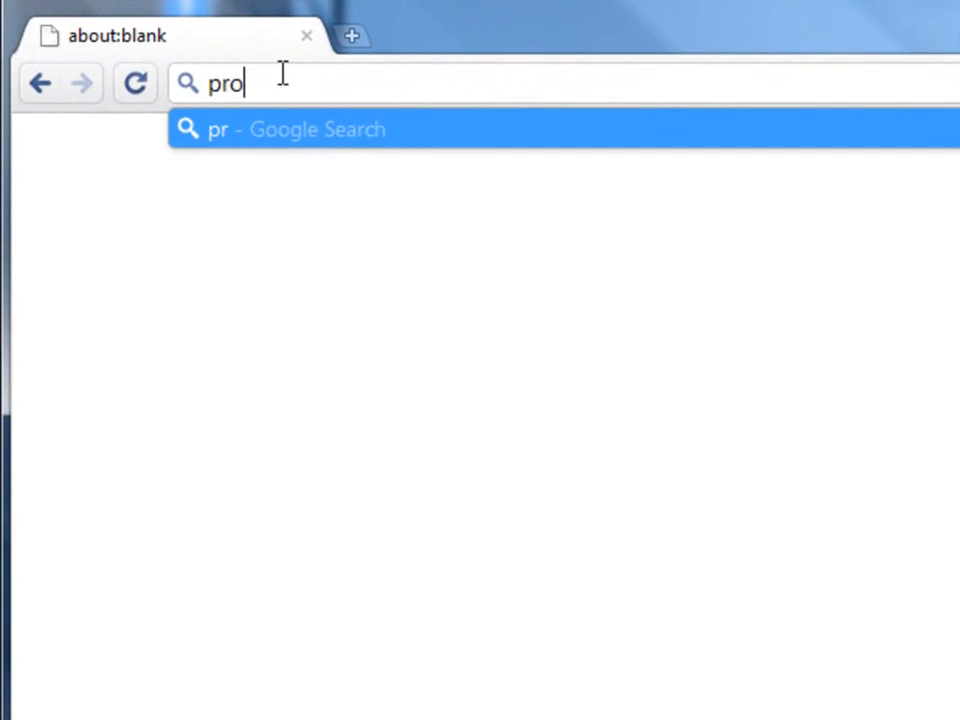
pyautogui.write('jectairigible')
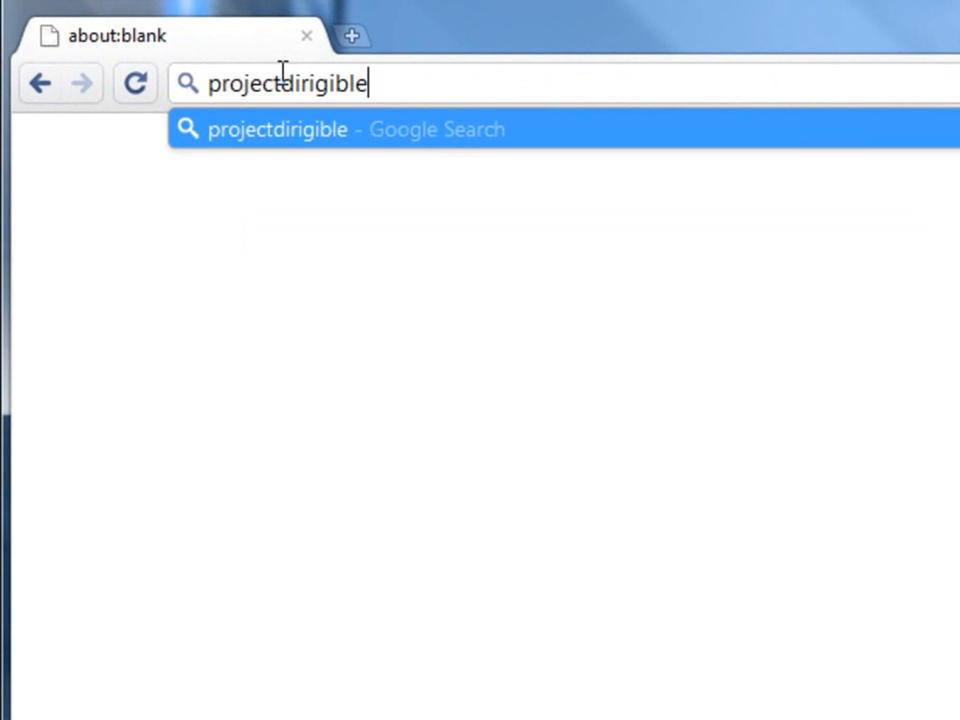
pyautogui.write('.com')
# Load projectdirigible.com and log in with username and password to reach the dashboard.
pyautogui.press('Return')
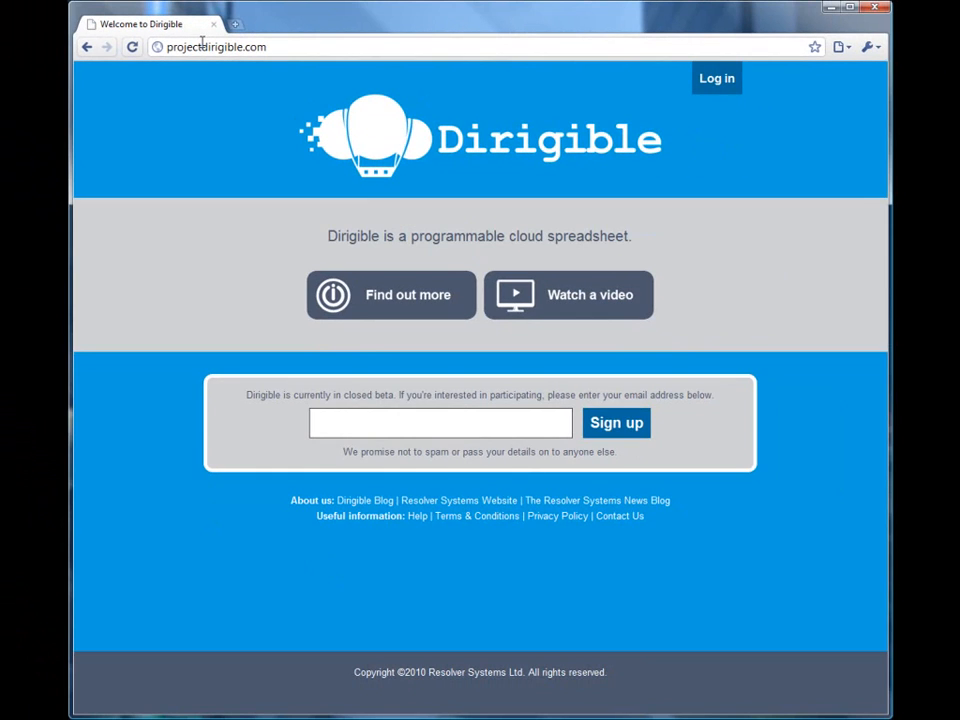
pyautogui.click(717, 78)
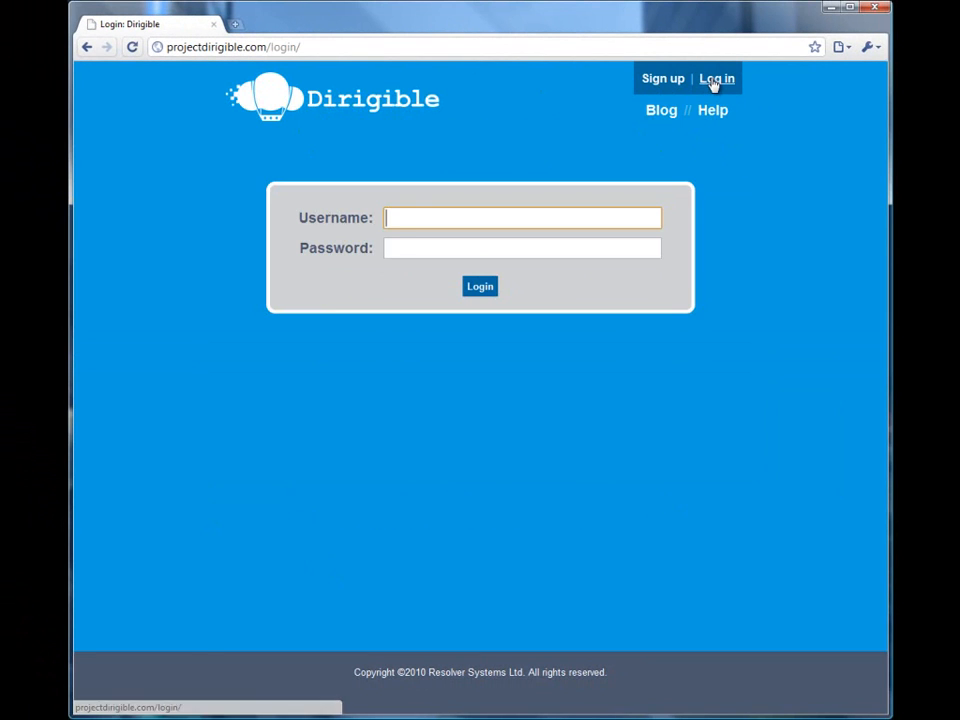
pyautogui.write('giles')
pyautogui.press('Tab')
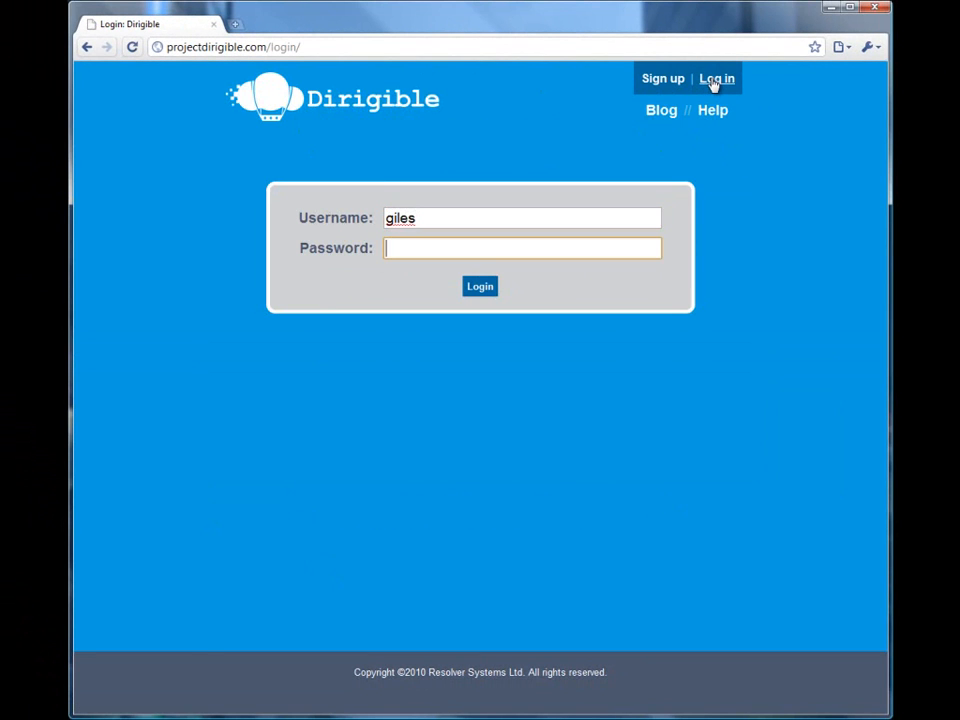
pyautogui.write('********')
pyautogui.press('Return')
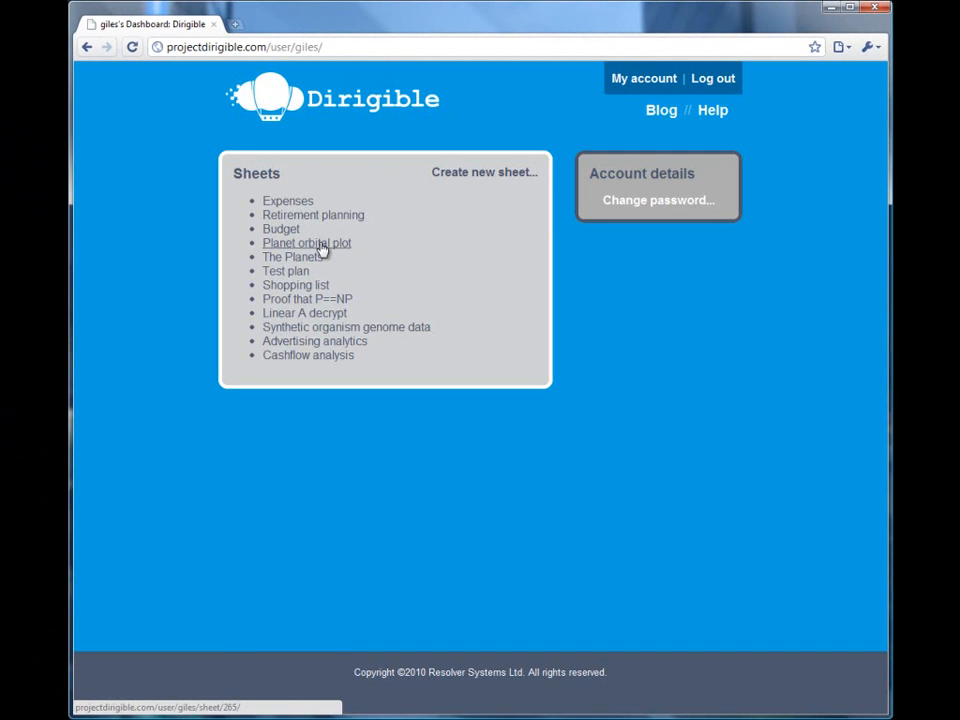
# Open the Planet orbital plot sheet and reveal the formulas in Days/tick B10 and inclination B11.
pyautogui.click(322, 244)
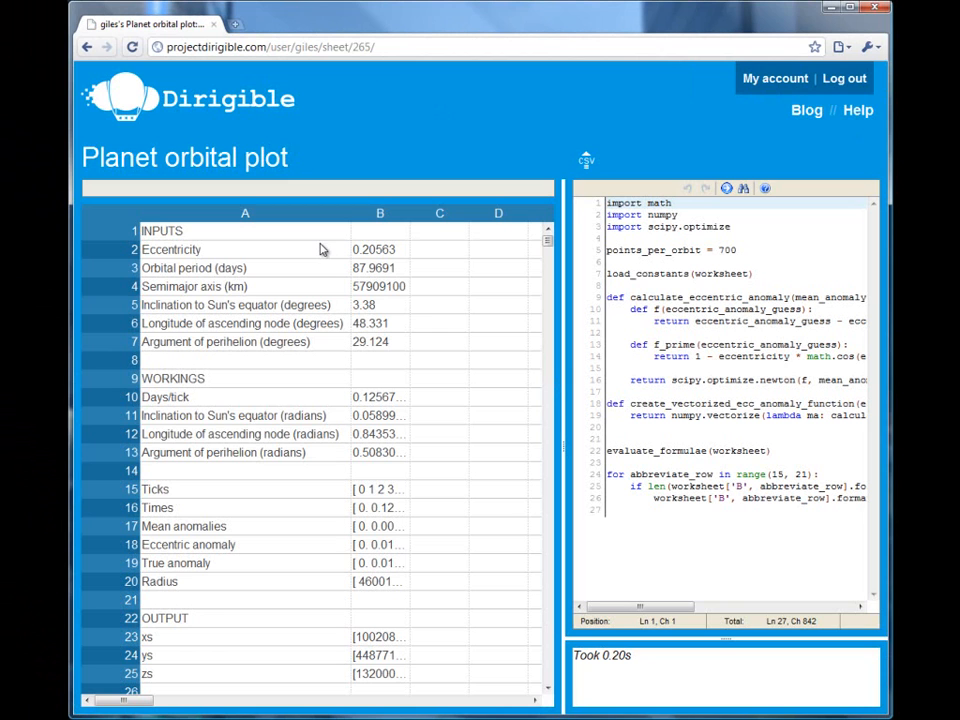
pyautogui.click(388, 398)
pyautogui.doubleClick(388, 401)
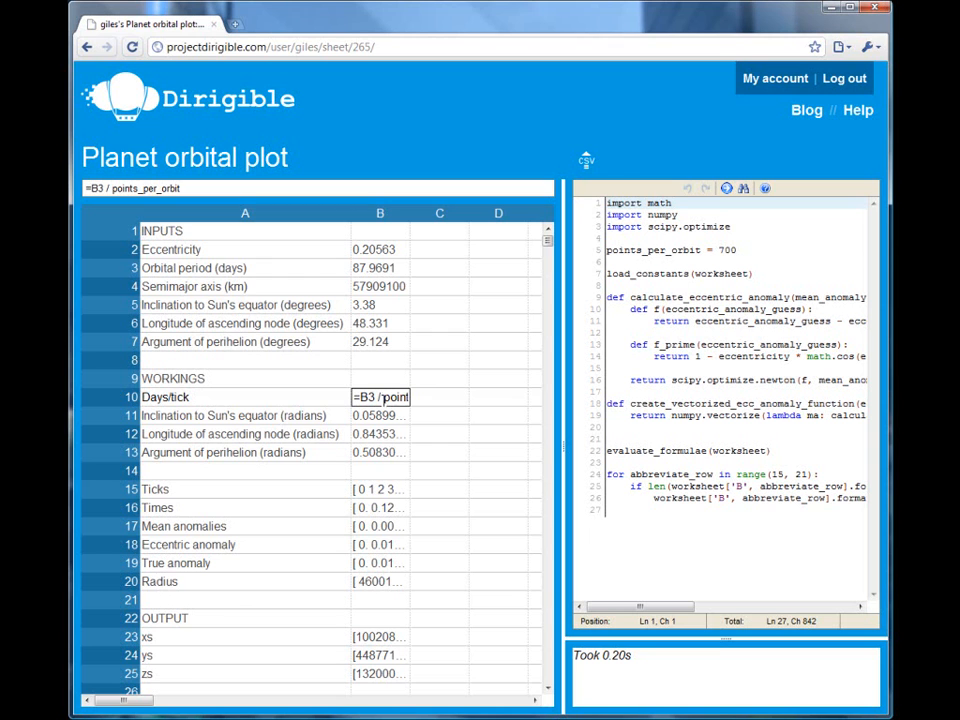
pyautogui.click(385, 416)
pyautogui.doubleClick(385, 416)
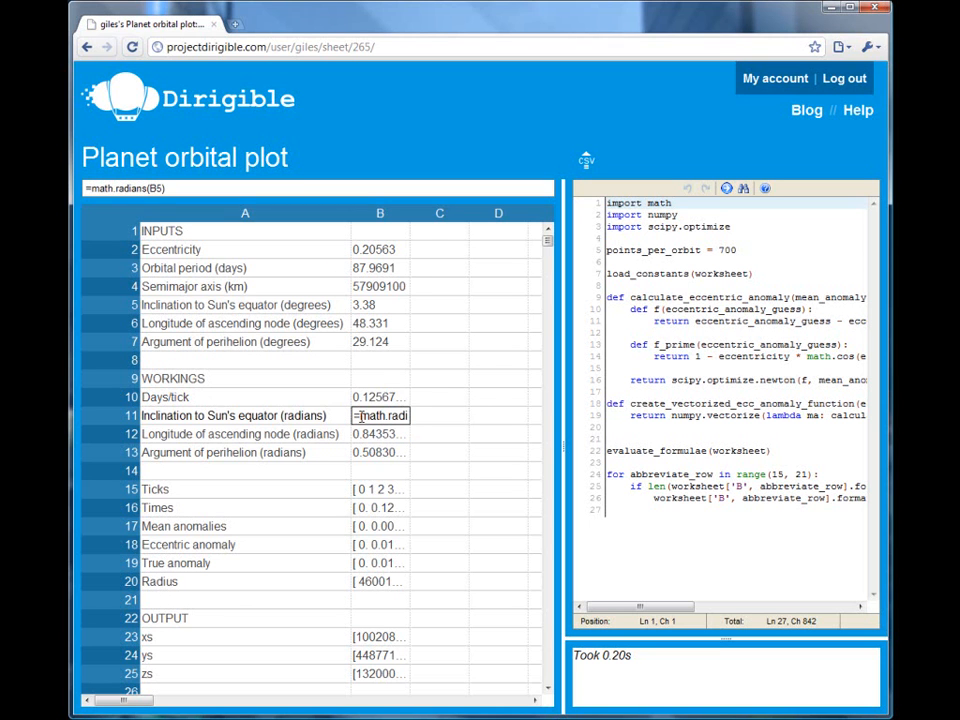
# Inspect the Ticks, Times and Eccentric anomaly formulas in B15, B16 and B18.
pyautogui.click(378, 490)
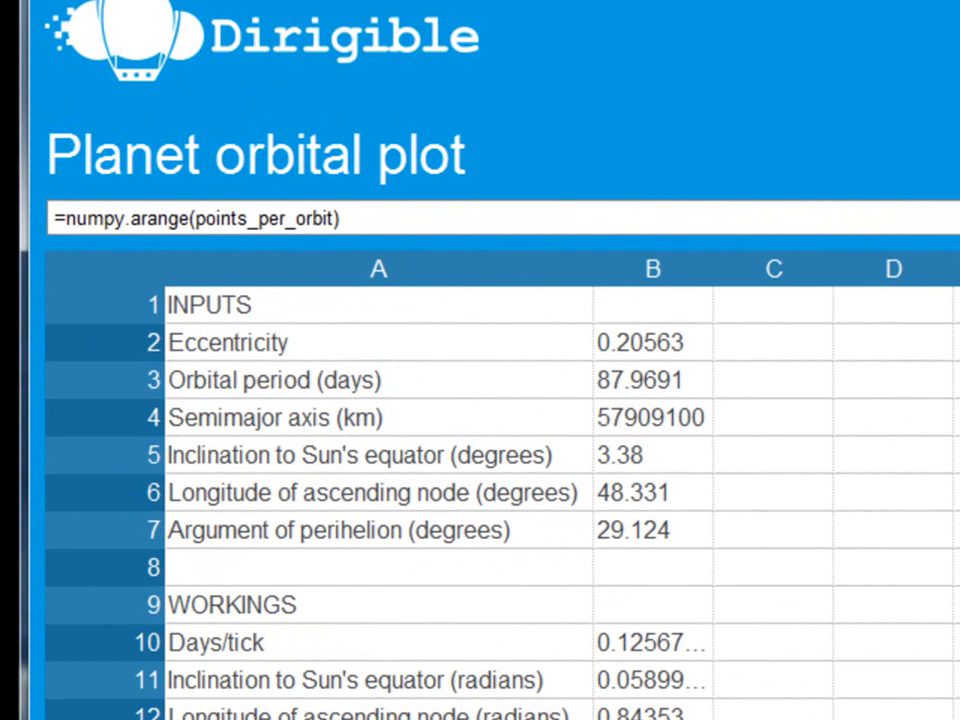
pyautogui.press('Down')
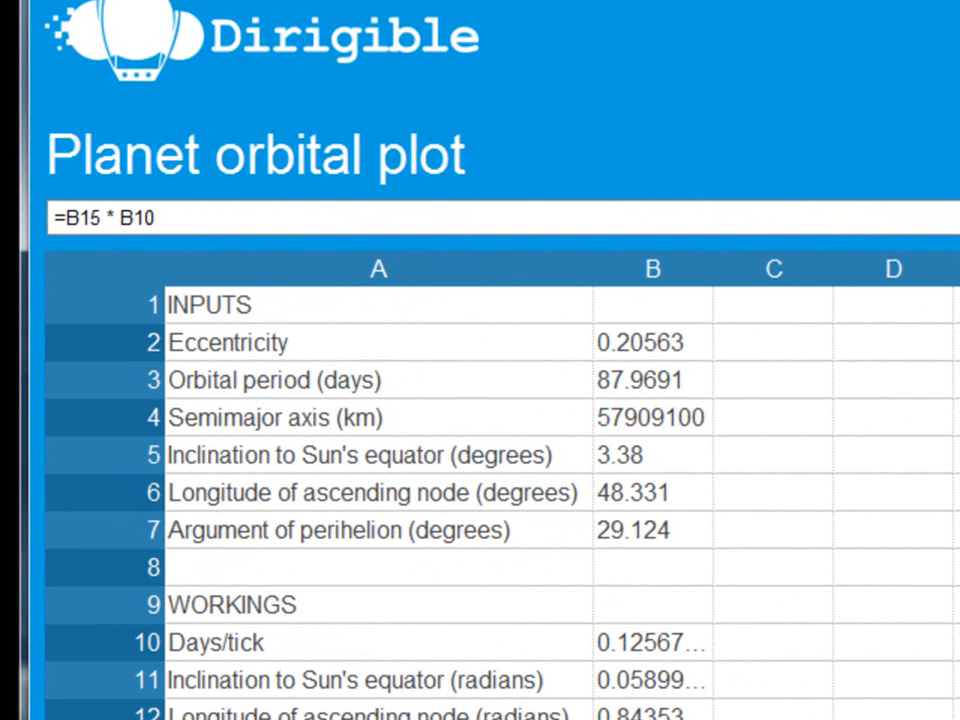
pyautogui.press('Down')
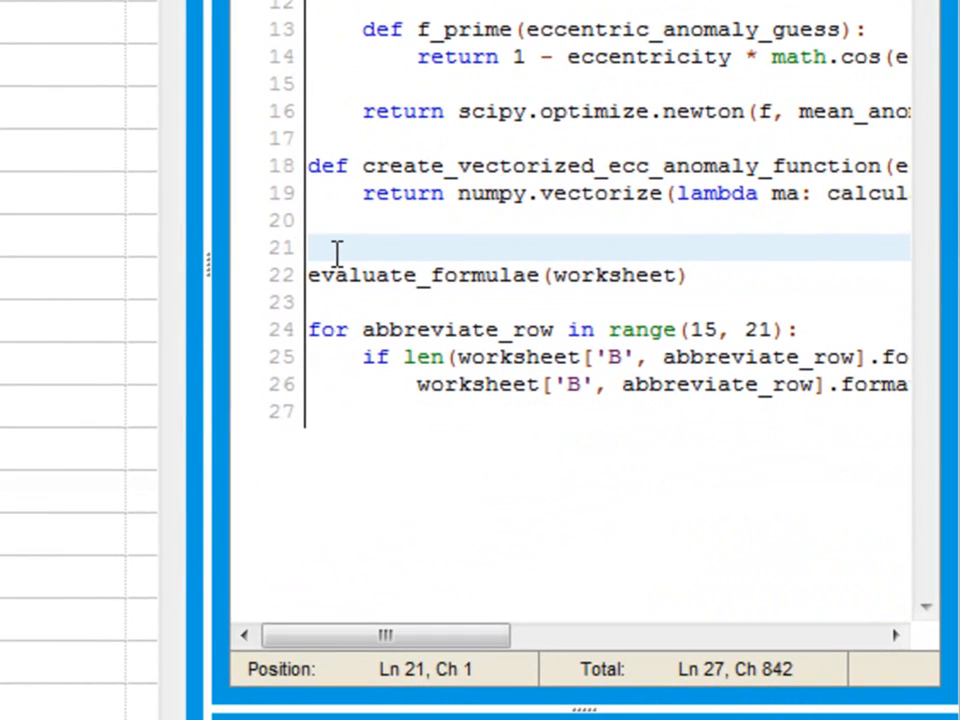
pyautogui.write('while ')
pyautogui.write('worksheet.')
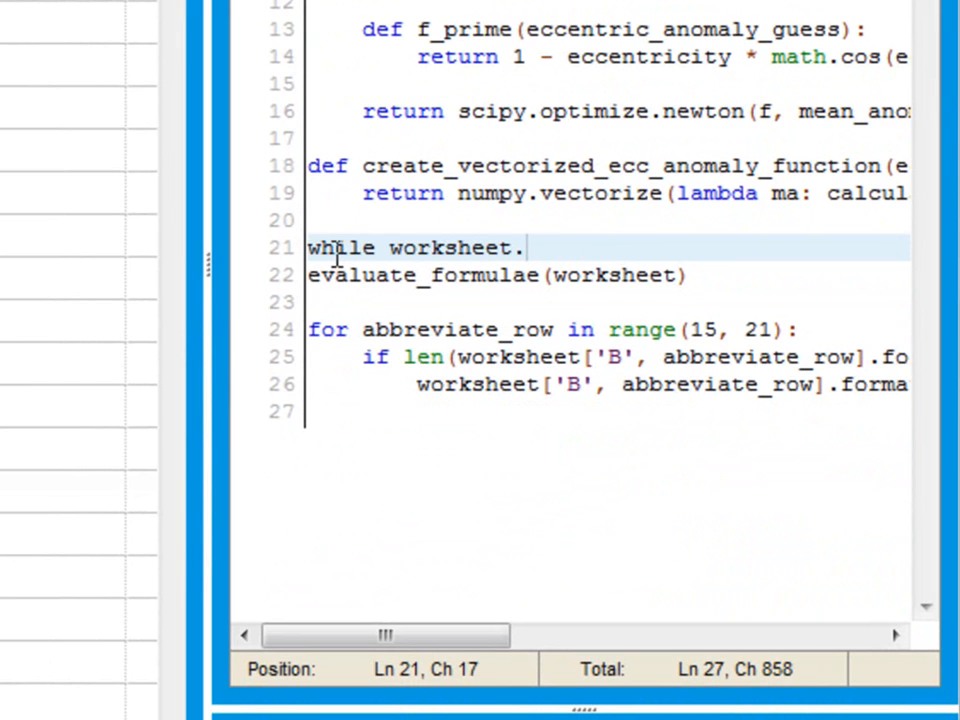
pyautogui.write('B13 < ')
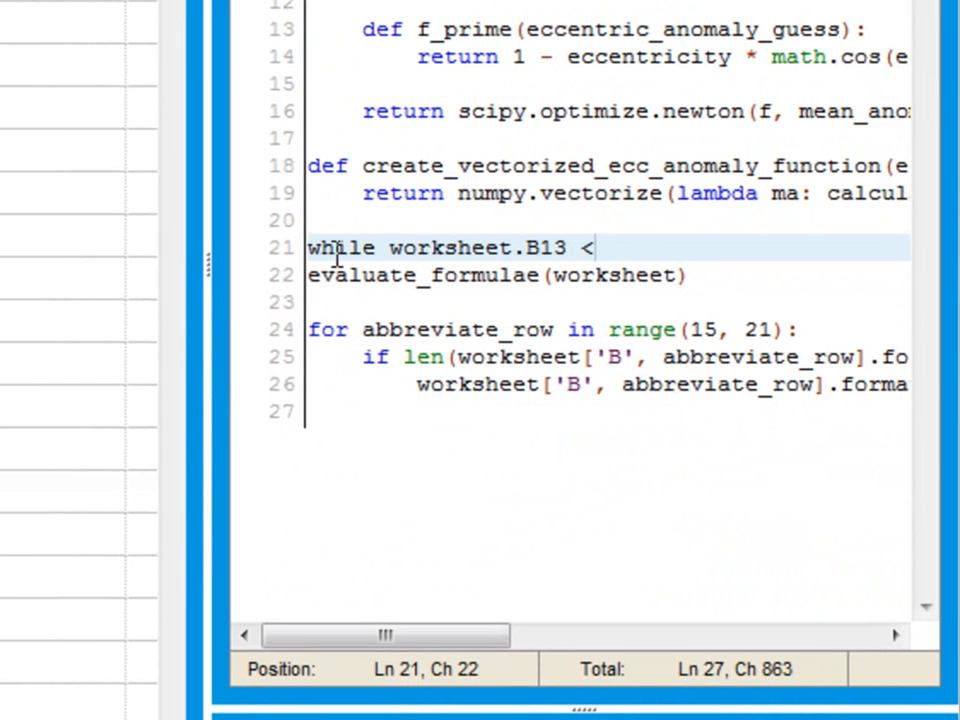
pyautogui.write('10:')
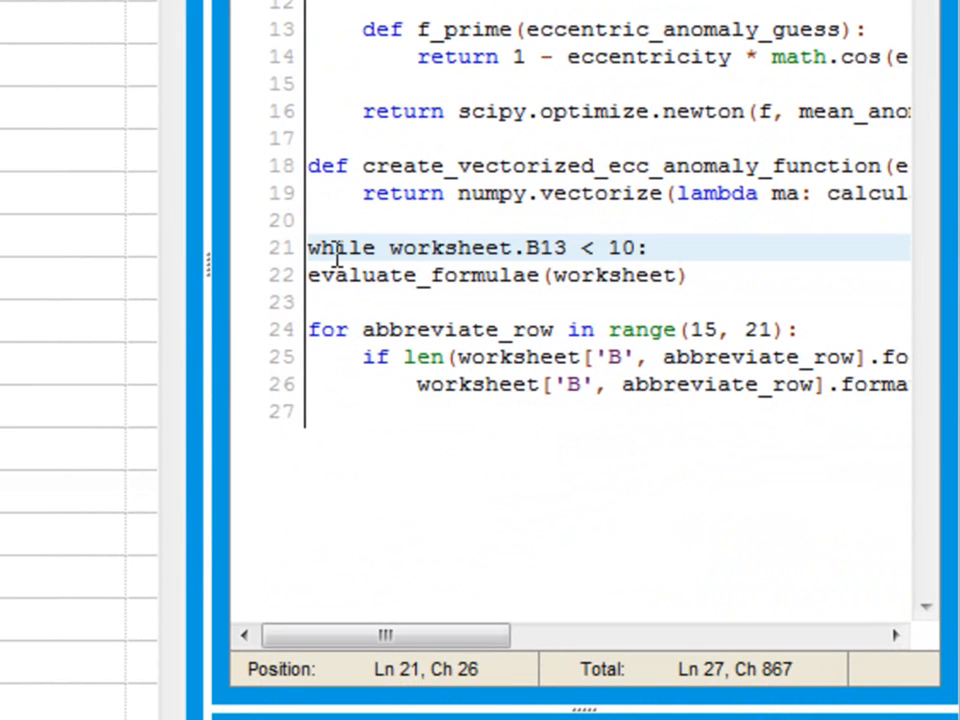
# Indent evaluate_formulae into the 'while worksheet.B13 < 10:' loop and recalculate with F9.
pyautogui.press('Down')
pyautogui.press('Home')
pyautogui.press('Tab')
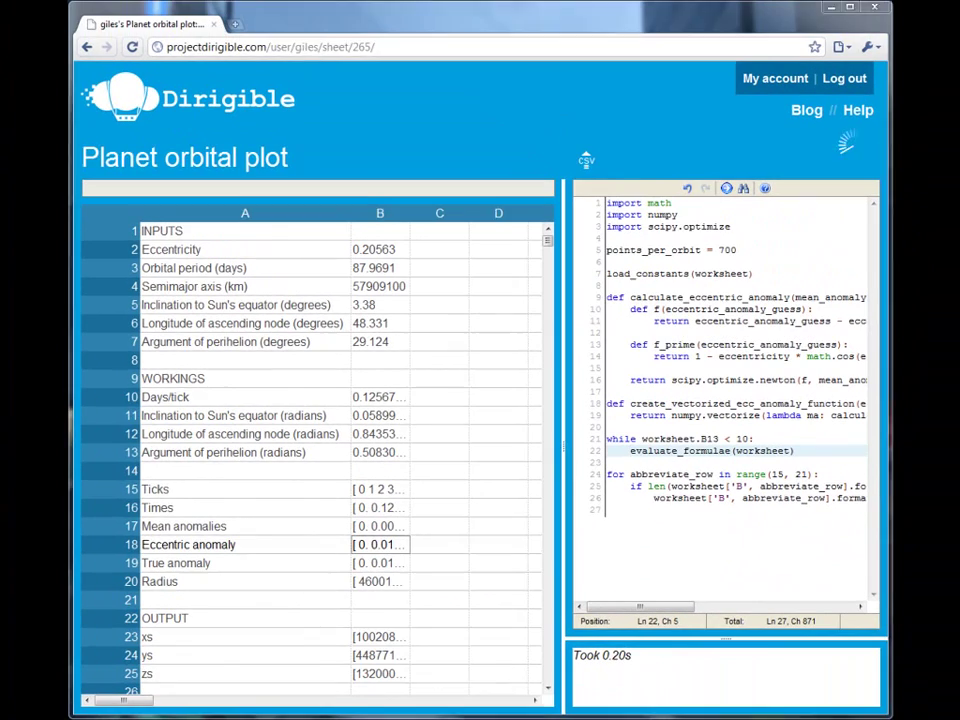
pyautogui.press('F9')
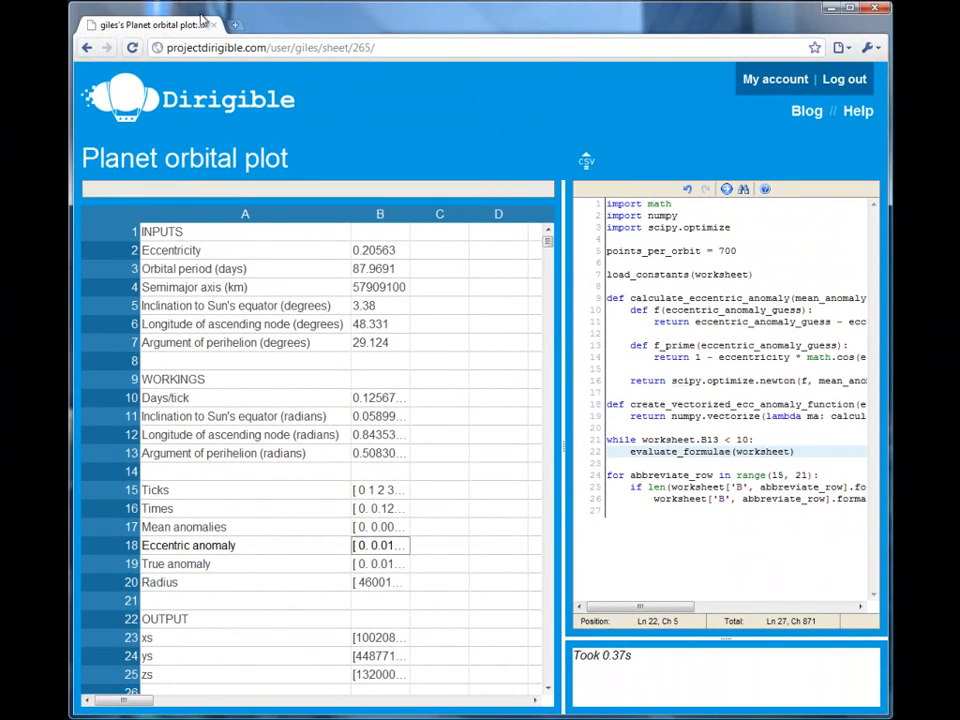
# Load superastronomysite.com in a new tab and calculate the orbital ellipse plot.
pyautogui.click(234, 24)
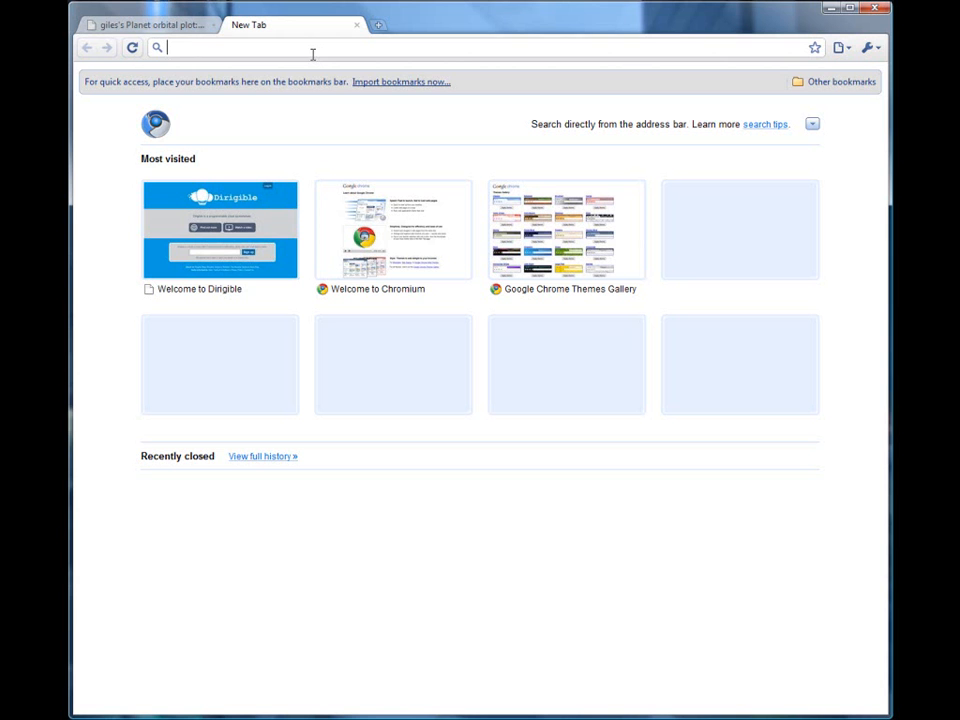
pyautogui.write('superastronomysite.com')
pyautogui.press('Return')
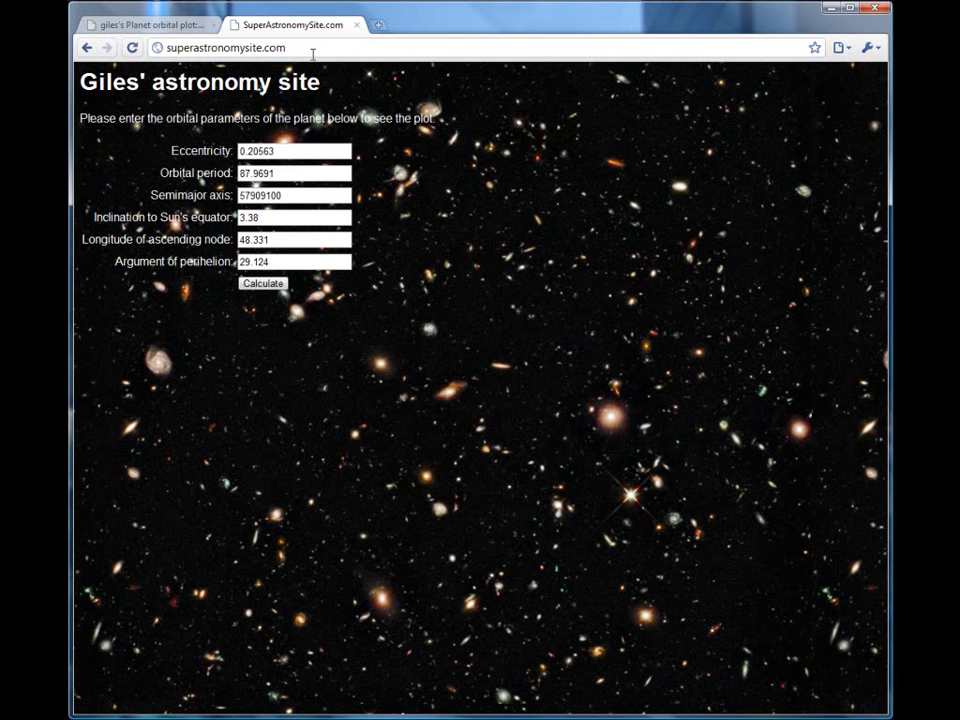
pyautogui.click(258, 286)
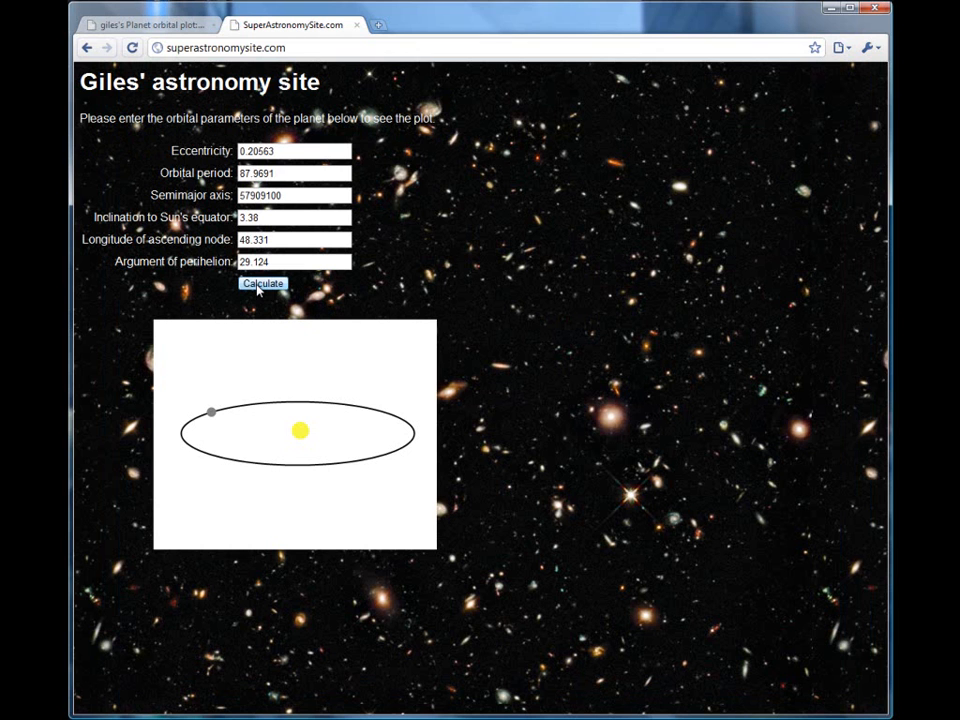
# Return to the Dirigible dashboard and open The Planets sheet with its xs, ys, zs columns.
pyautogui.click(145, 24)
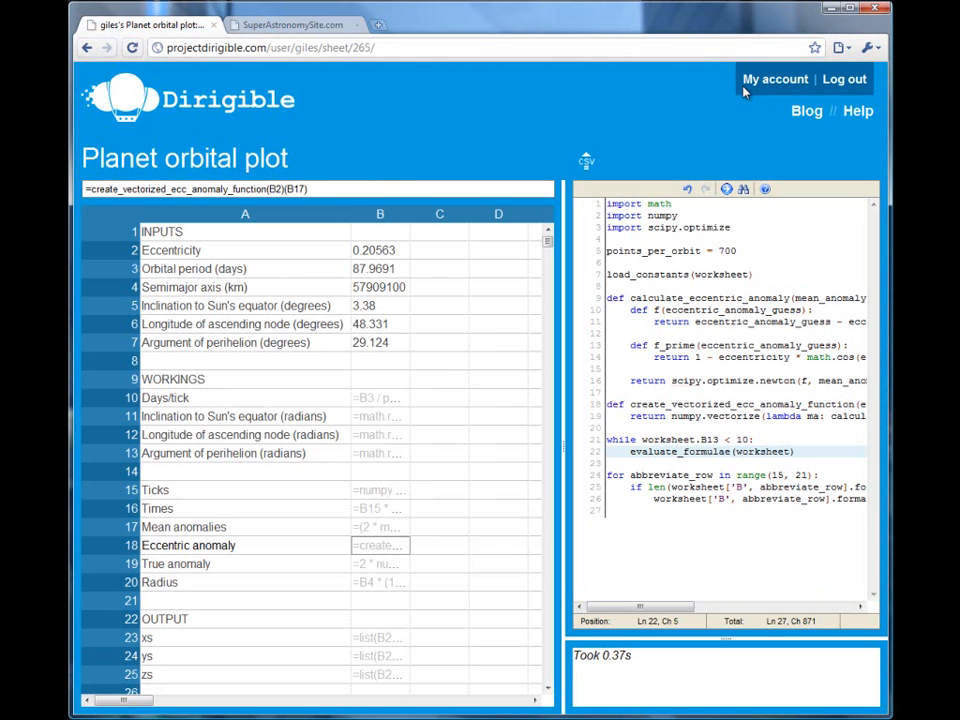
pyautogui.click(768, 80)
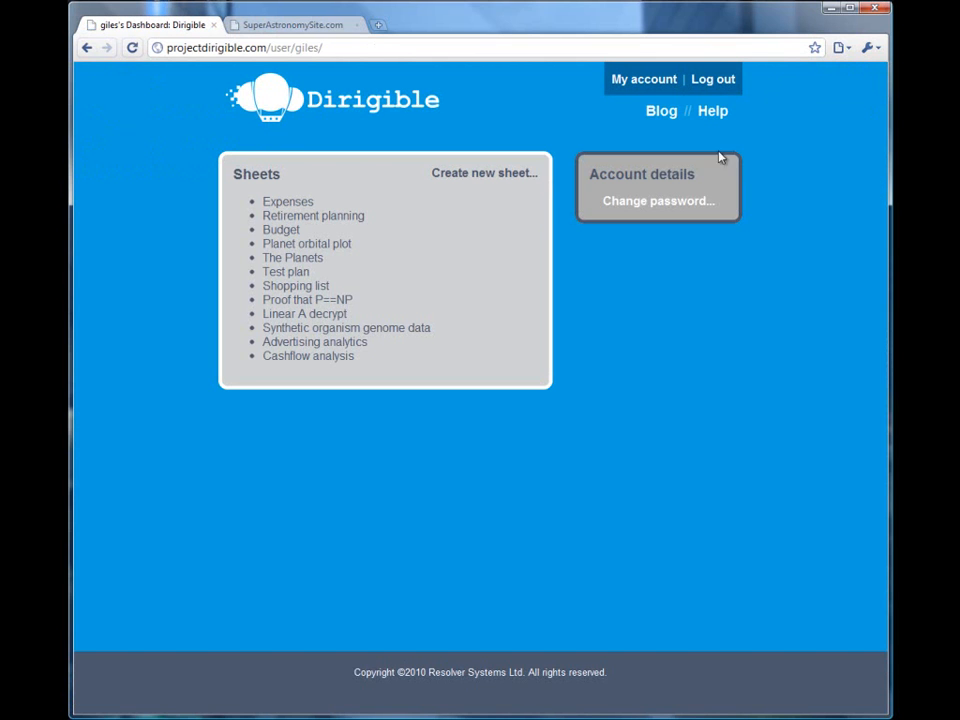
pyautogui.click(305, 258)
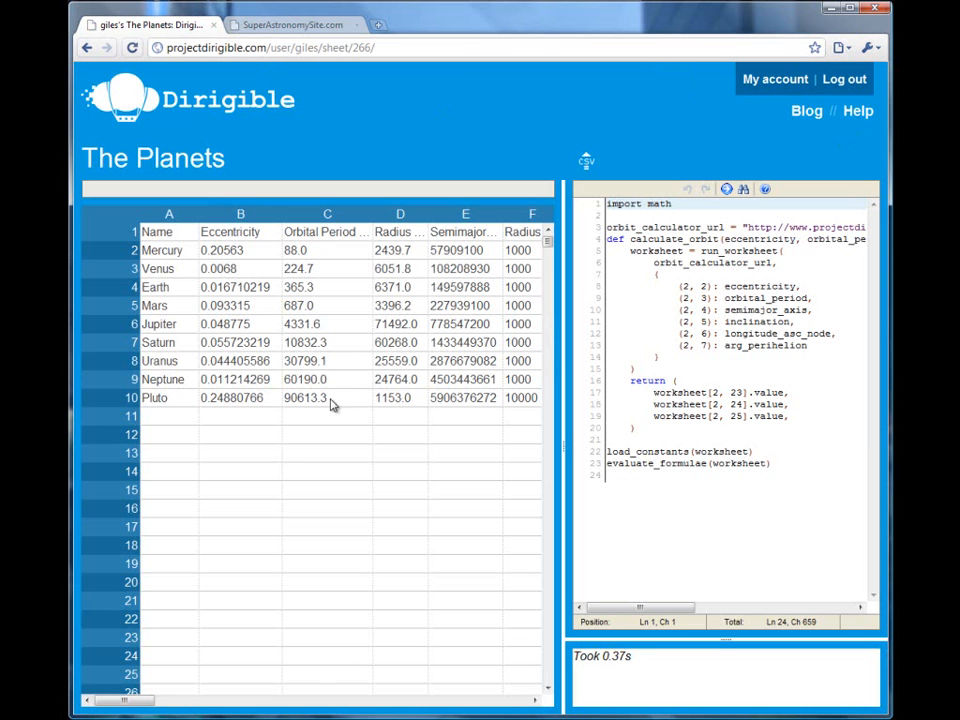
pyautogui.moveTo(148, 700); pyautogui.dragTo(226, 706)
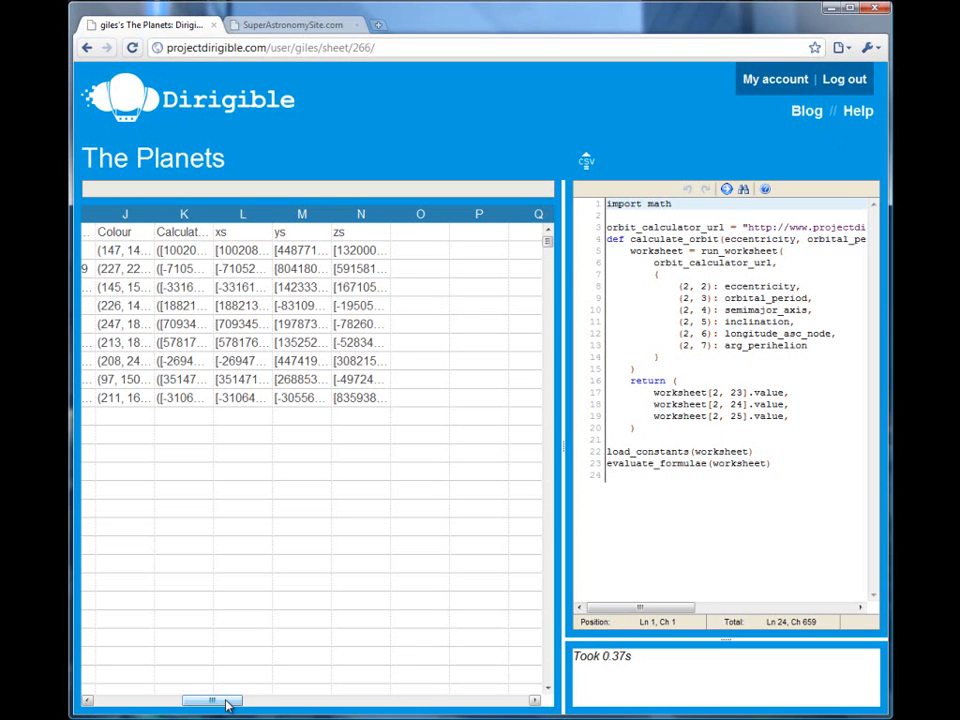
# Log out, return to the welcome page and enter an example email for closed-beta sign-up.
pyautogui.click(841, 89)
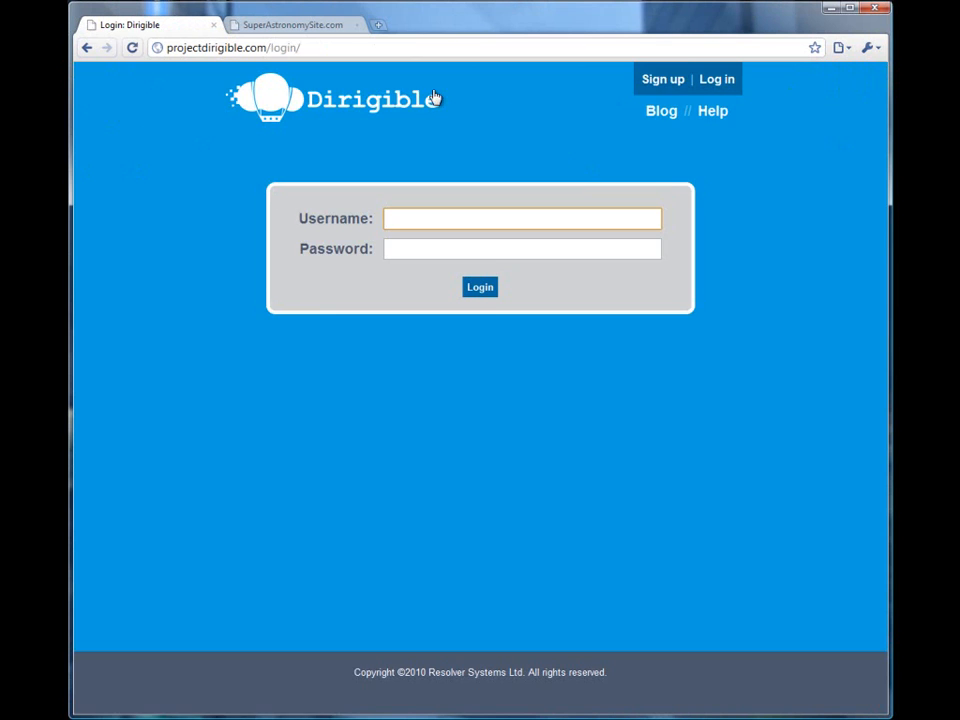
pyautogui.click(430, 97)
pyautogui.click(417, 425)
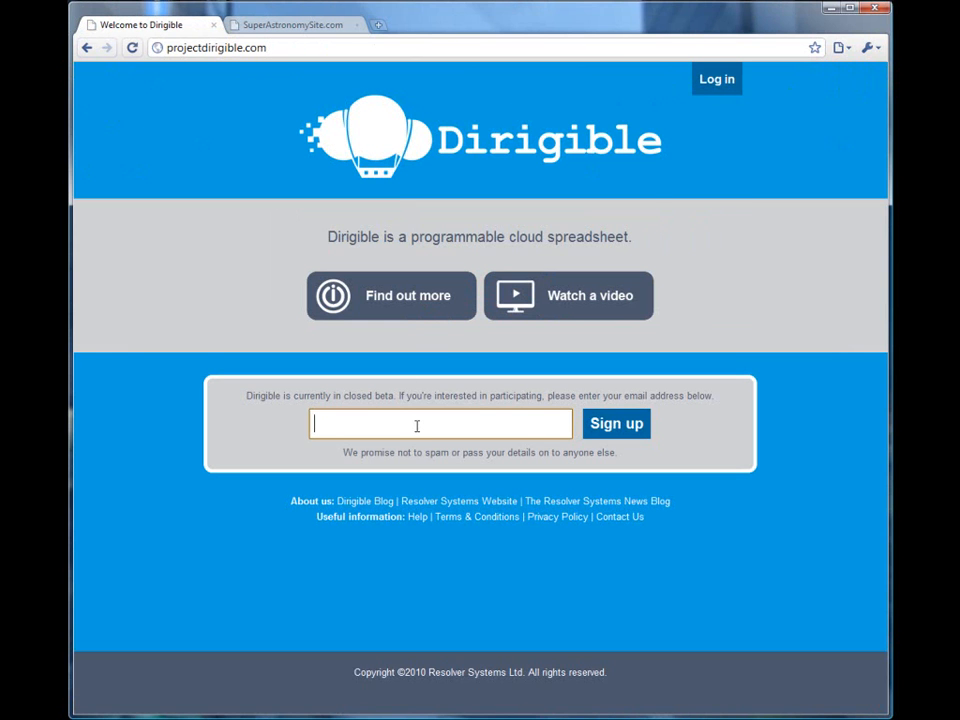
pyautogui.write('your-email')
pyautogui.write('-address')
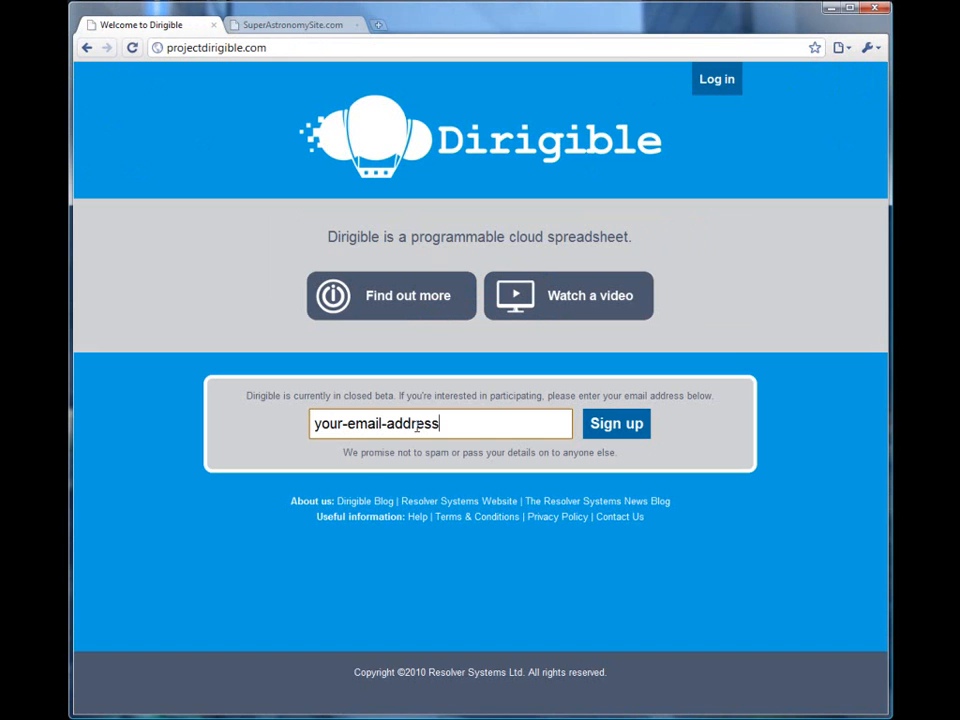
pyautogui.write('@foo.com')
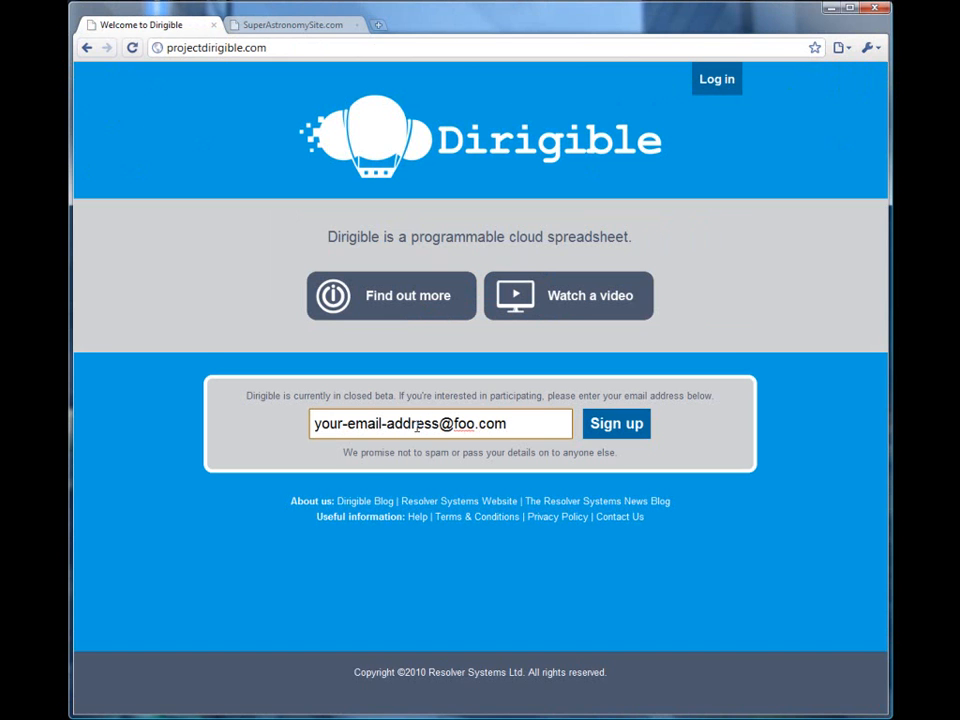